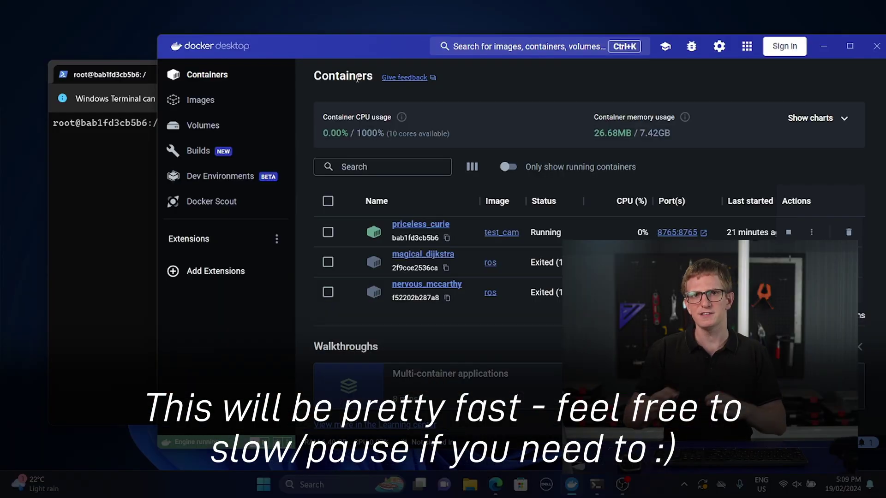
Clear the container terminal and rerun 'ros2 launch foxglove_bridge foxglove_bridge_launch.xml'.
{"action": "left_click", "coordinate": [135, 249]}
{"action": "type", "text": "clear"}
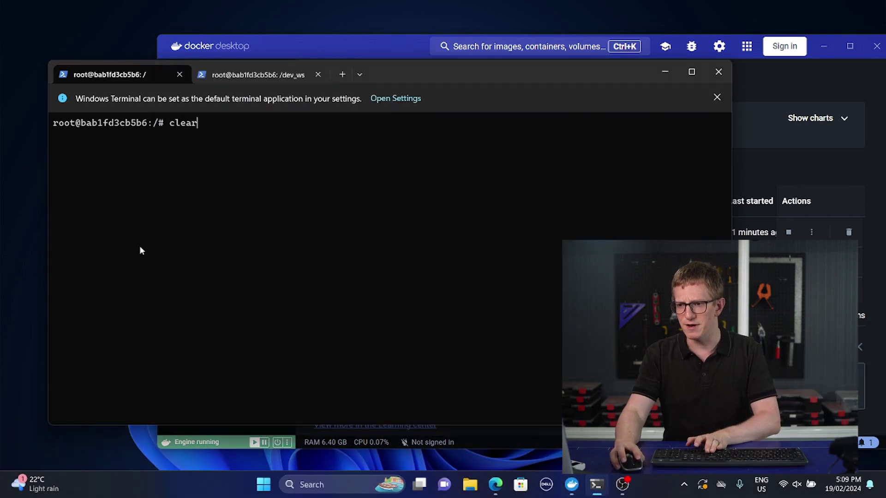
{"action": "key", "text": "Up"}
{"action": "key", "text": "Return"}
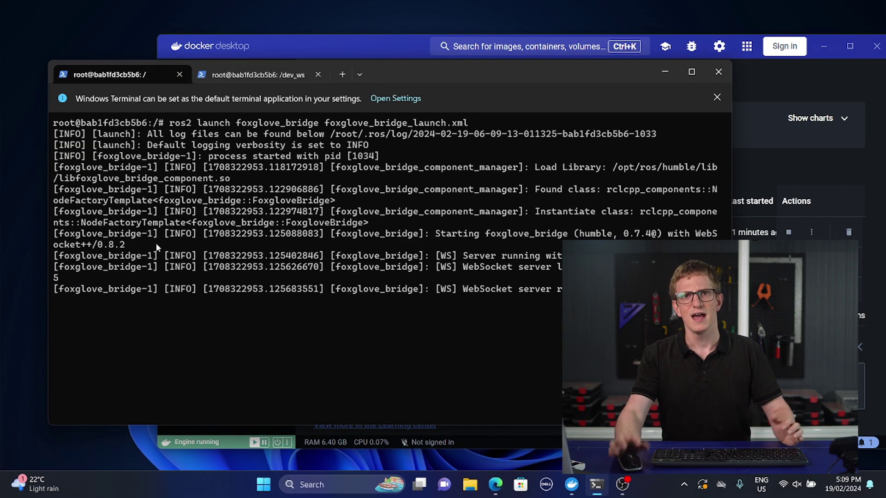
Launch Foxglove Studio from the system app search.
{"action": "key", "text": "super"}
{"action": "type", "text": "foxglove Studio"}
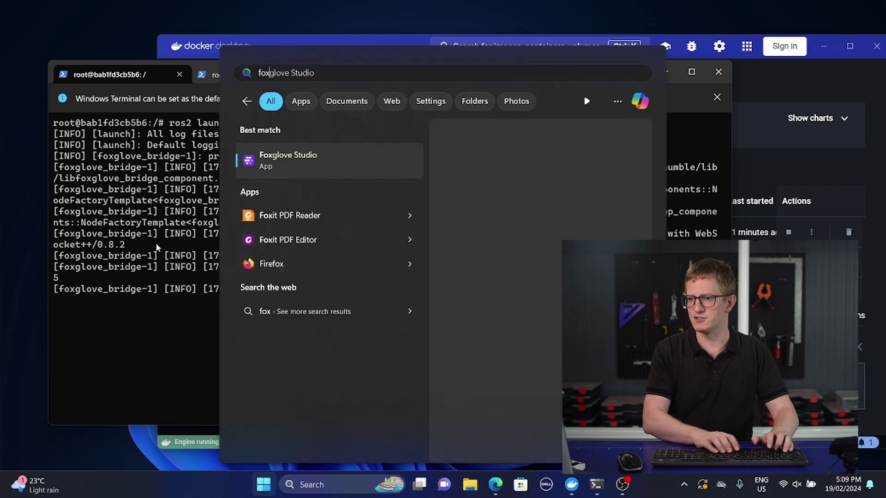
{"action": "key", "text": "Return"}
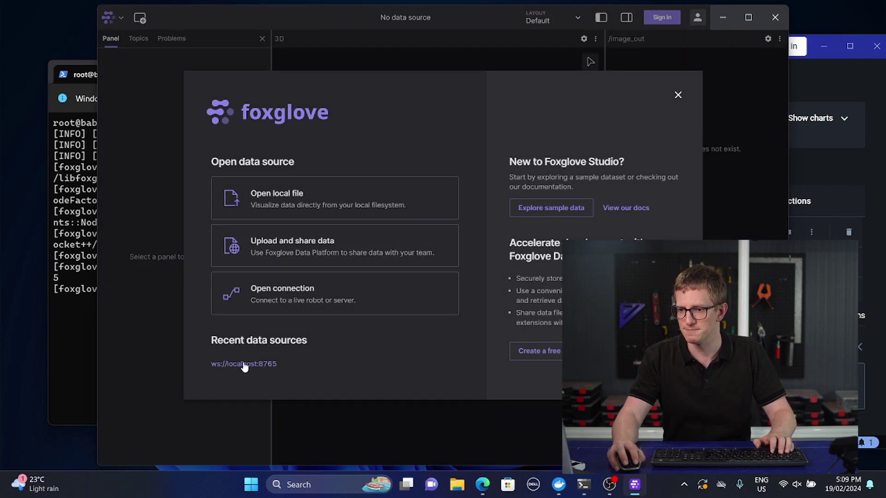
Connect to the bridge at ws://localhost:8765 and go to Extensions in the account menu.
{"action": "left_click", "coordinate": [244, 364]}
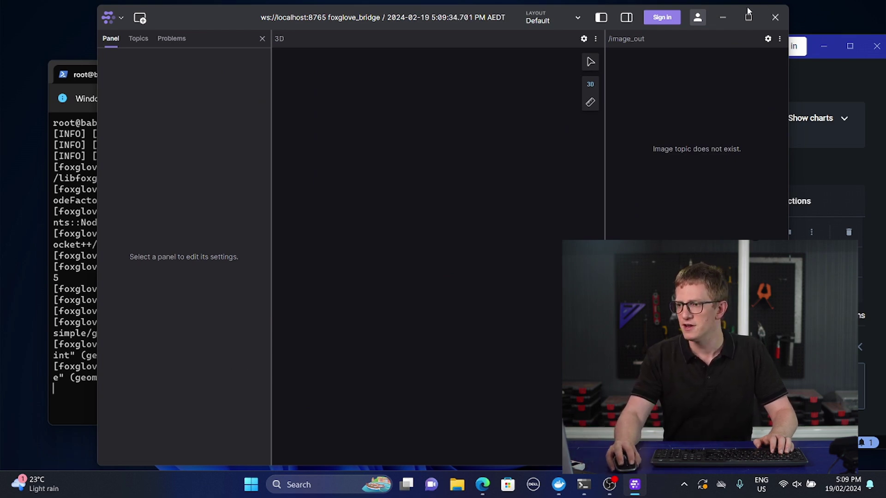
{"action": "left_click", "coordinate": [697, 19]}
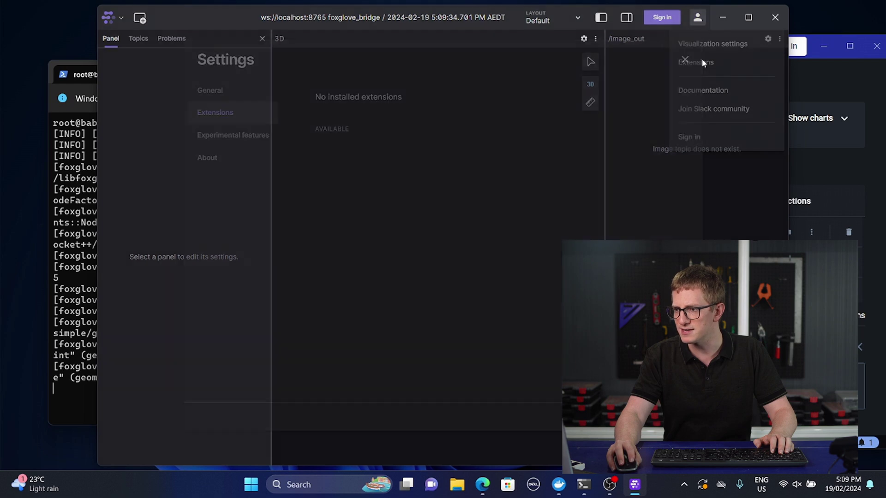
{"action": "left_click", "coordinate": [695, 62]}
View the Webcam extension's details, close Settings, and return to the browser.
{"action": "scroll", "coordinate": [510, 169], "scroll_direction": "down", "scroll_amount": 5}
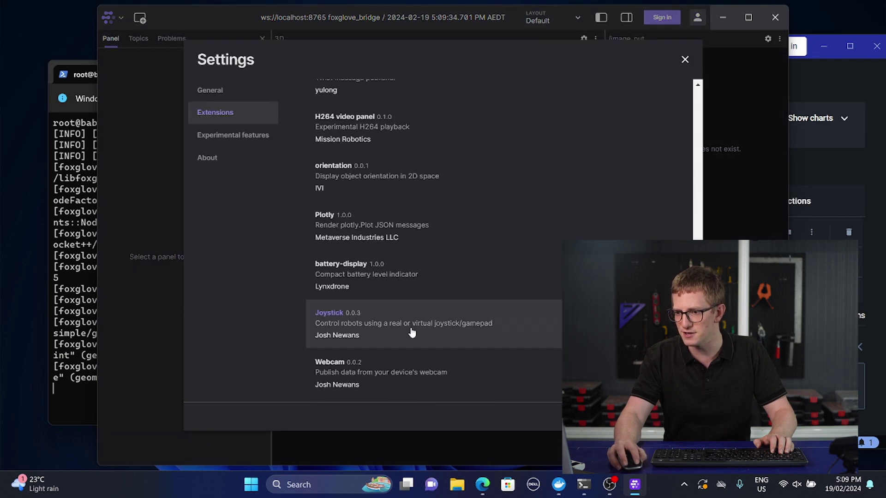
{"action": "left_click", "coordinate": [373, 361]}
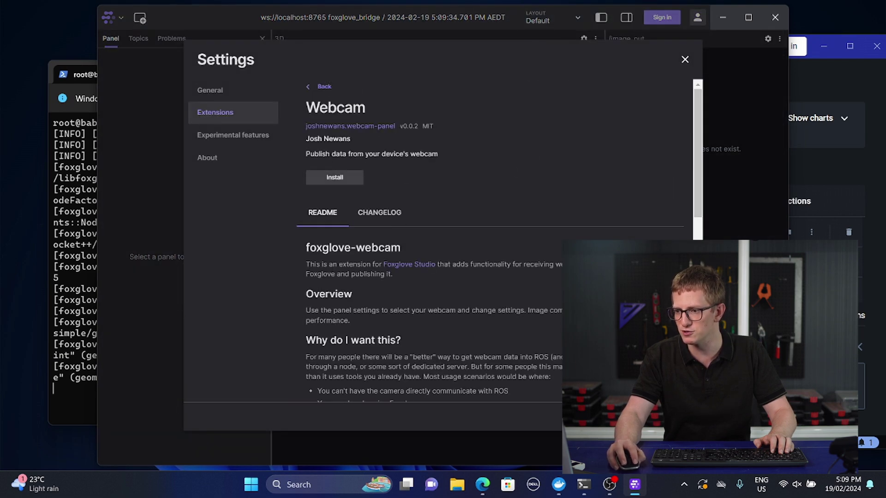
{"action": "key", "text": "Escape"}
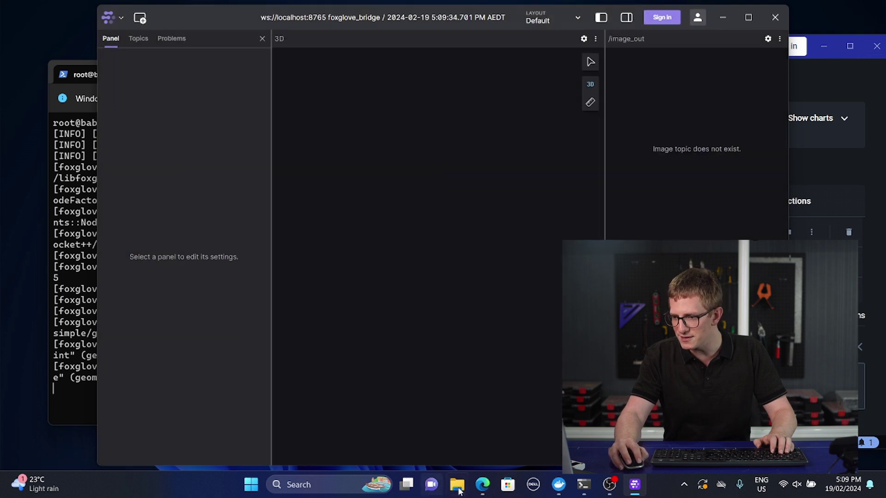
{"action": "left_click", "coordinate": [483, 484]}
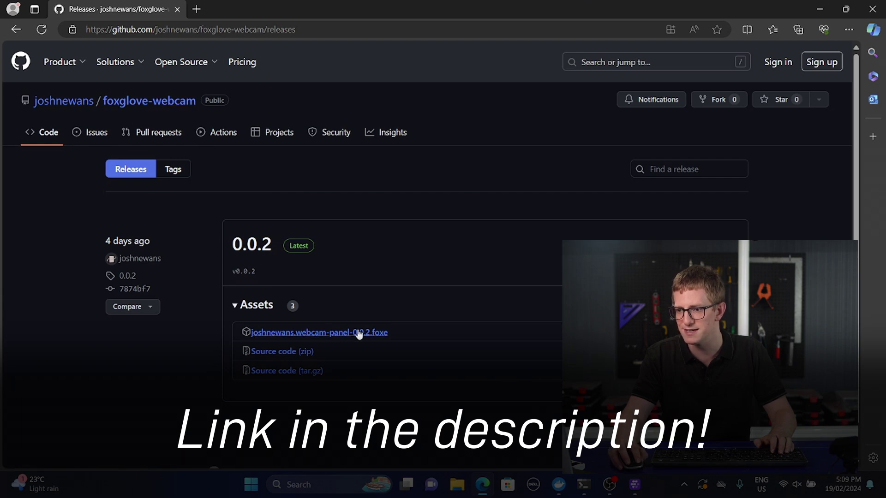
Download joshnewans.webcam-panel-0.0.2.foxe from the 0.0.2 release and show it in its folder.
{"action": "left_click", "coordinate": [359, 333]}
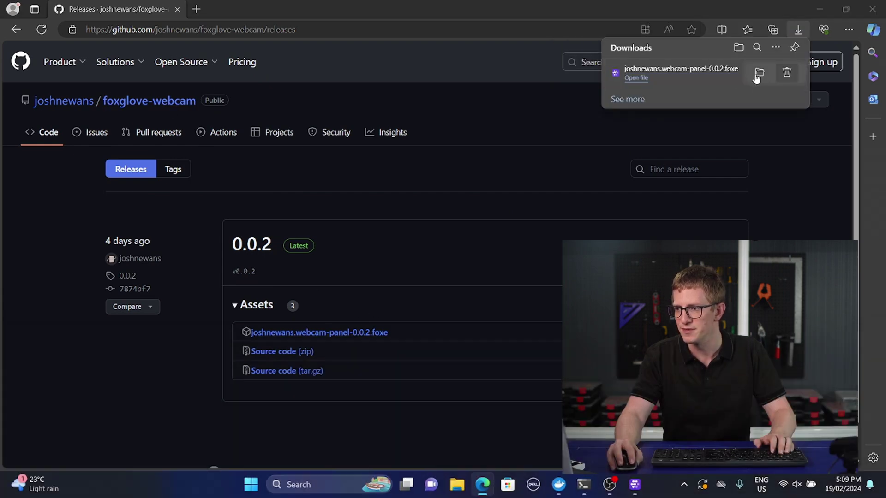
{"action": "left_click", "coordinate": [758, 73]}
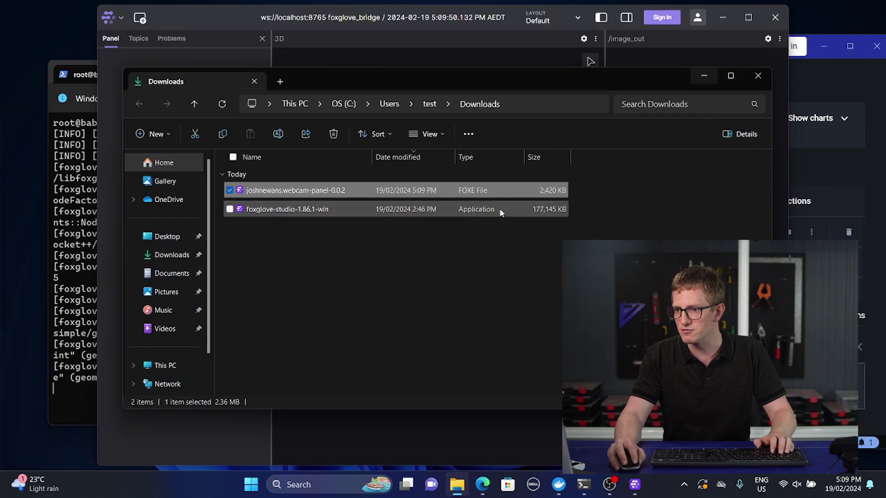
Drag the webcam-panel .foxe file from Downloads onto Foxglove Studio to install it.
{"action": "left_click_drag", "start_coordinate": [374, 79], "coordinate": [527, 142]}
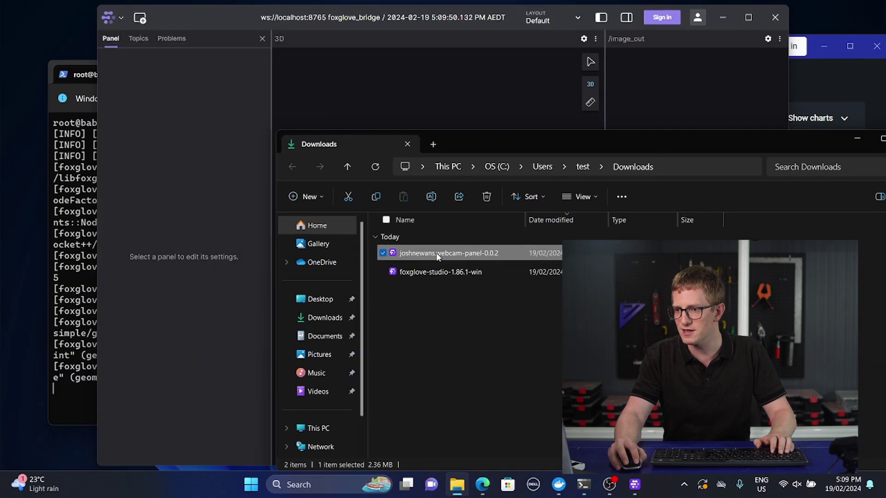
{"action": "left_click_drag", "start_coordinate": [414, 141], "coordinate": [409, 105]}
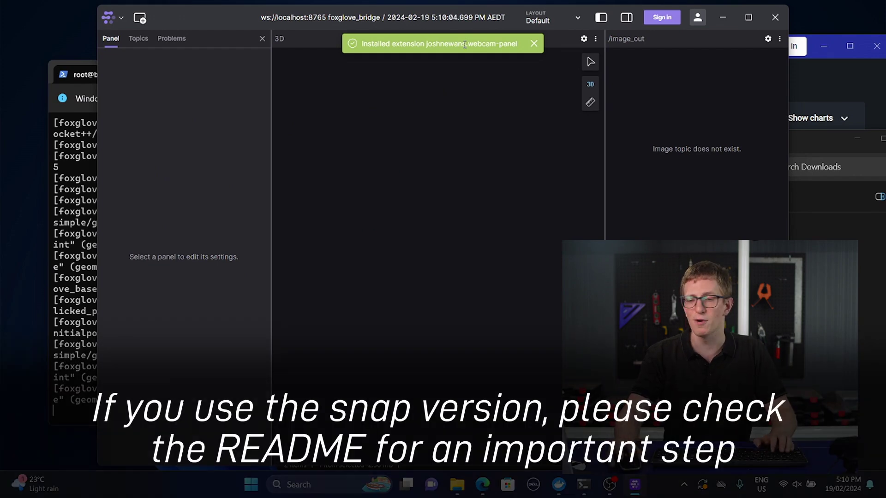
Change the 3D panel into a Webcam [local] panel.
{"action": "left_click", "coordinate": [594, 39]}
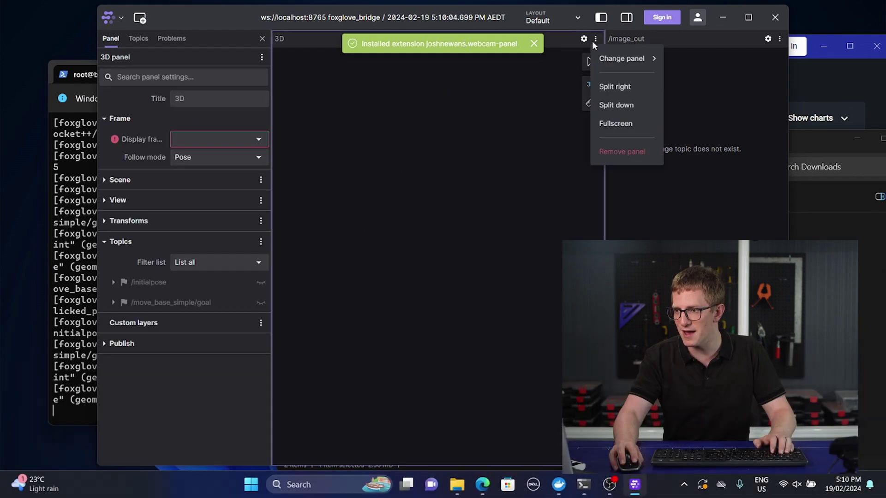
{"action": "mouse_move", "coordinate": [621, 58]}
{"action": "scroll", "coordinate": [473, 346], "scroll_direction": "down", "scroll_amount": 1}
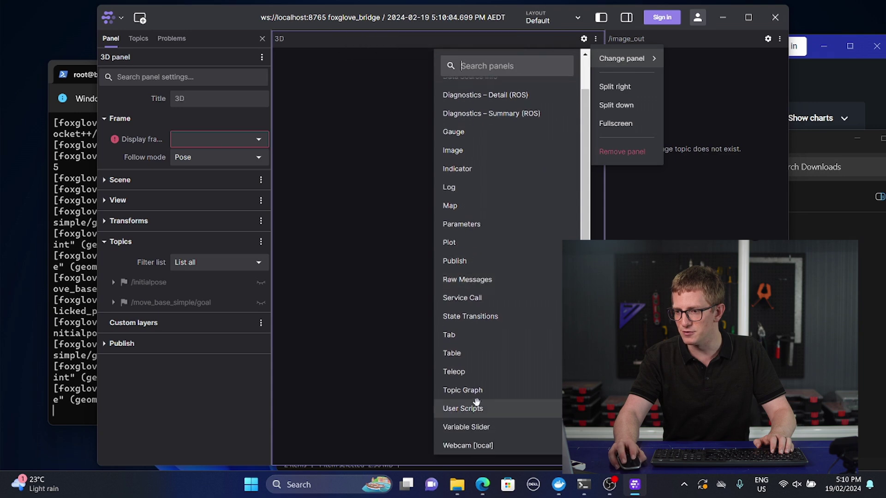
{"action": "left_click", "coordinate": [467, 446]}
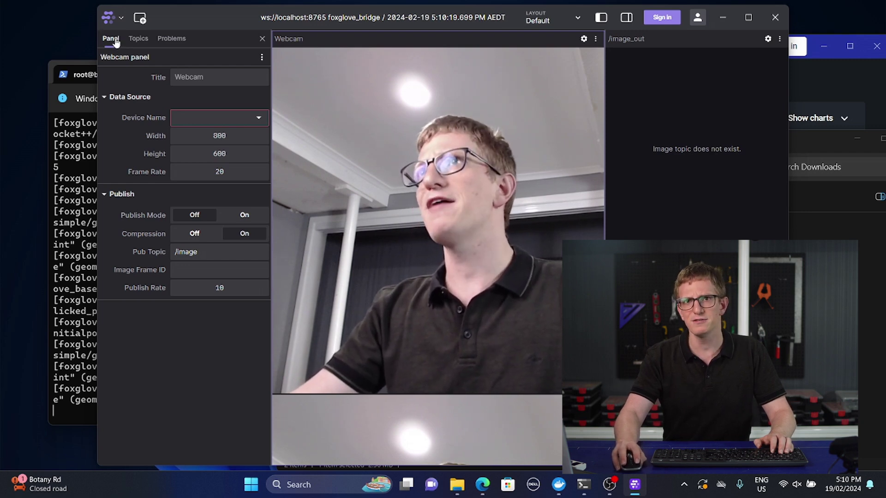
Set the Webcam panel's Device Name to c922 Pro Stream Webcam.
{"action": "left_click", "coordinate": [199, 118]}
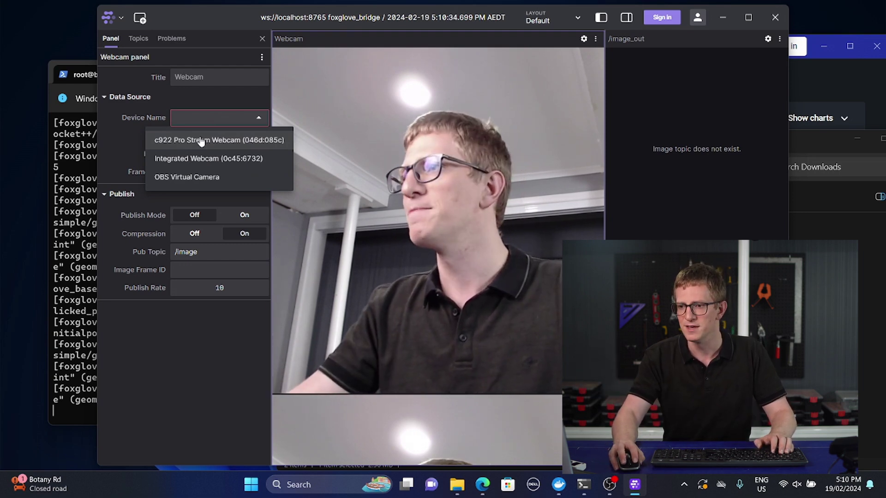
{"action": "left_click", "coordinate": [210, 159]}
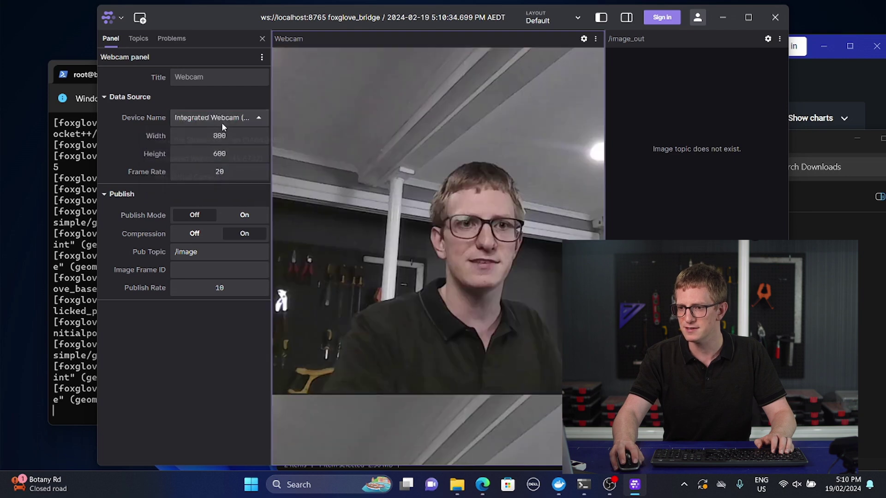
{"action": "left_click", "coordinate": [222, 123]}
{"action": "left_click", "coordinate": [223, 139]}
{"action": "left_click", "coordinate": [221, 121]}
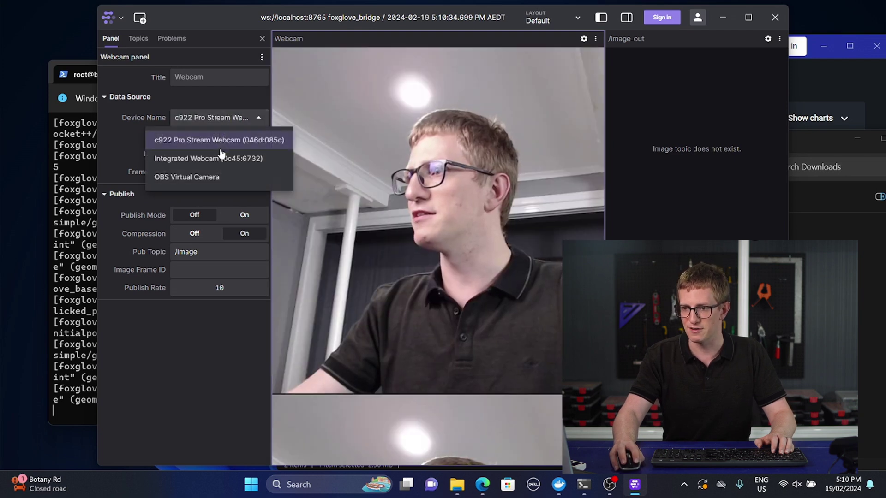
{"action": "left_click", "coordinate": [217, 158]}
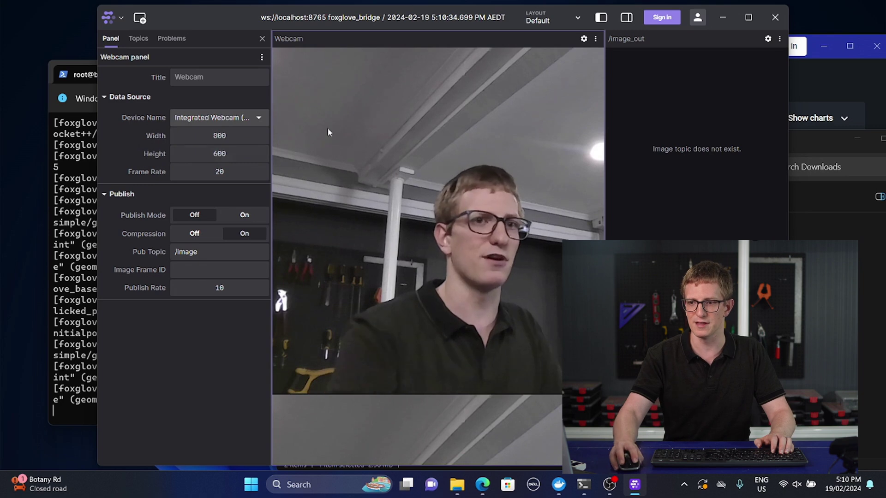
{"action": "left_click", "coordinate": [230, 119]}
{"action": "left_click", "coordinate": [236, 138]}
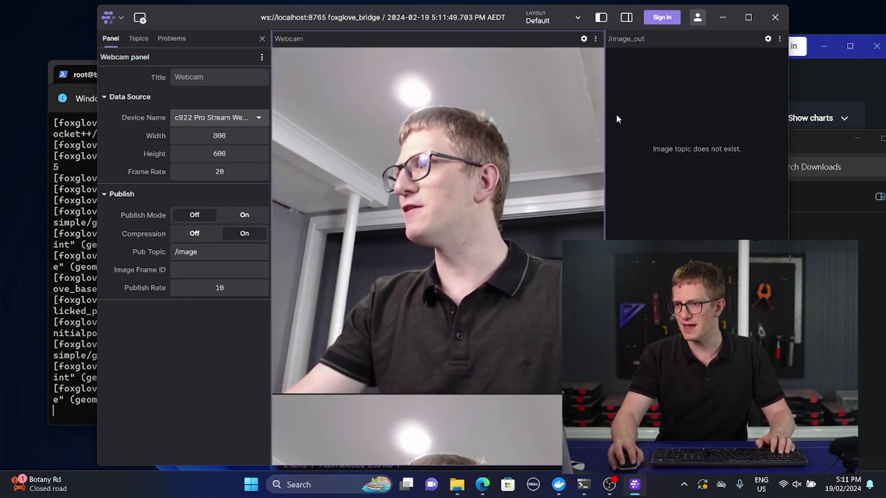
Check the /image_out panel's Topic list, which has no image topics yet.
{"action": "left_click", "coordinate": [673, 121]}
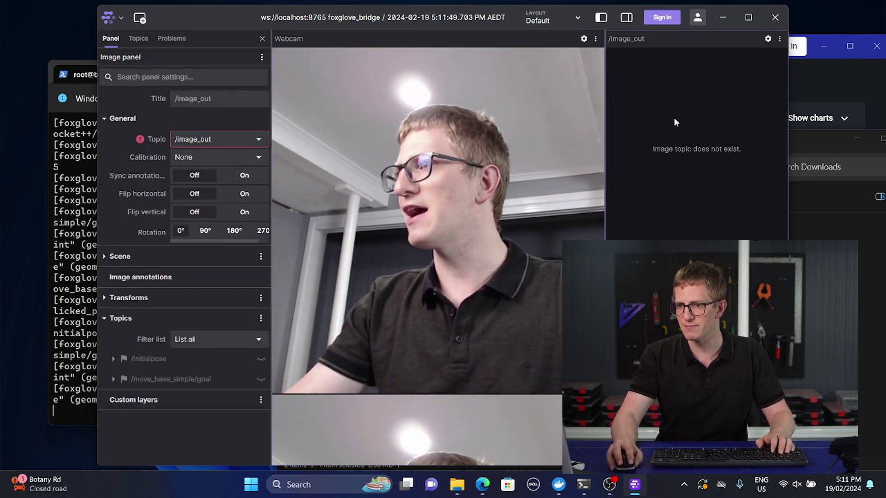
{"action": "left_click", "coordinate": [229, 135]}
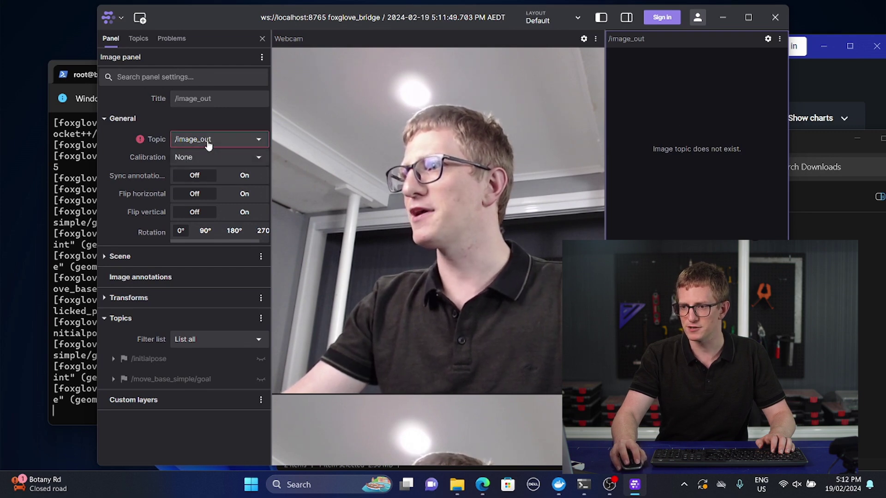
{"action": "left_click", "coordinate": [207, 141]}
{"action": "left_click", "coordinate": [646, 203]}
Set the image panel's topic to /image to show the webcam stream.
{"action": "left_click", "coordinate": [501, 158]}
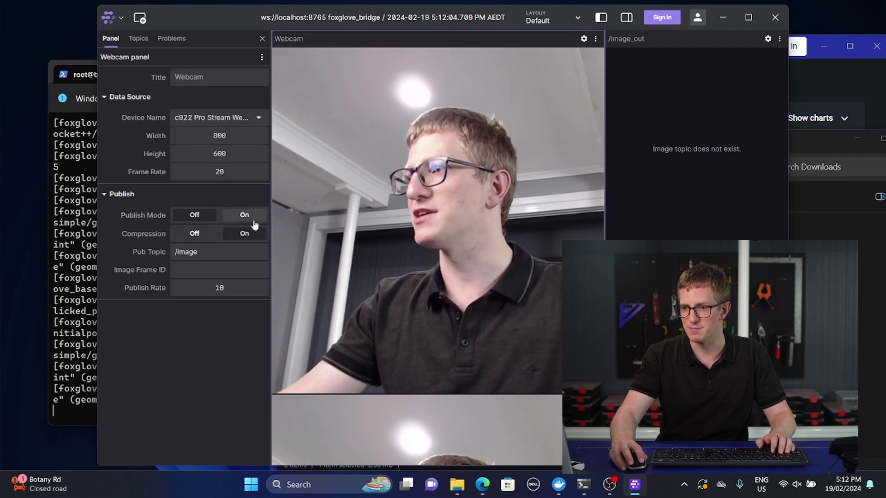
{"action": "left_click", "coordinate": [633, 127]}
{"action": "left_click", "coordinate": [190, 160]}
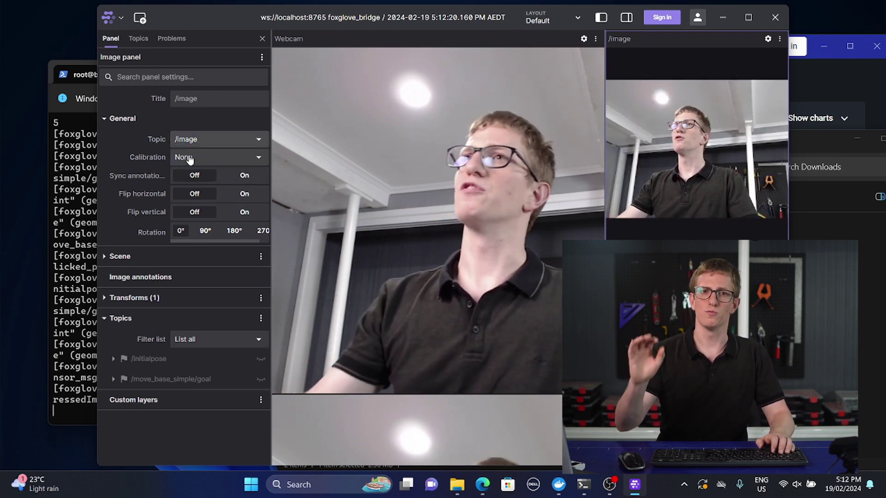
{"action": "left_click", "coordinate": [72, 176]}
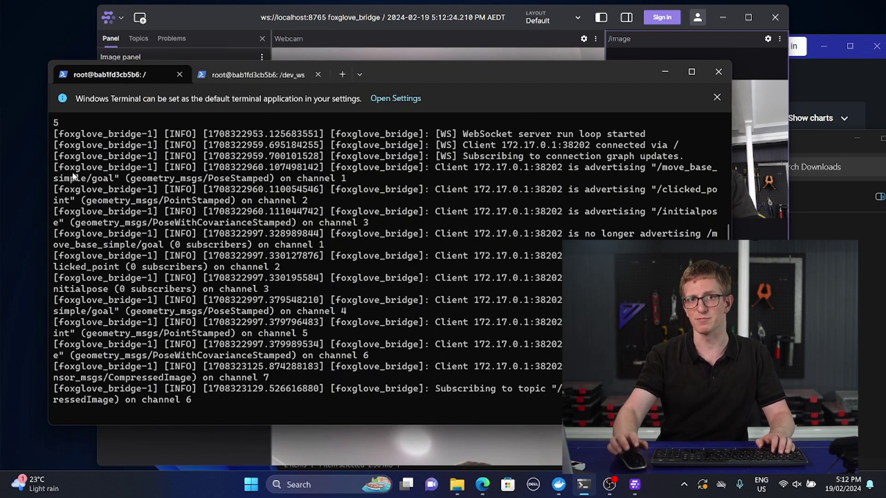
{"action": "left_click", "coordinate": [411, 23]}
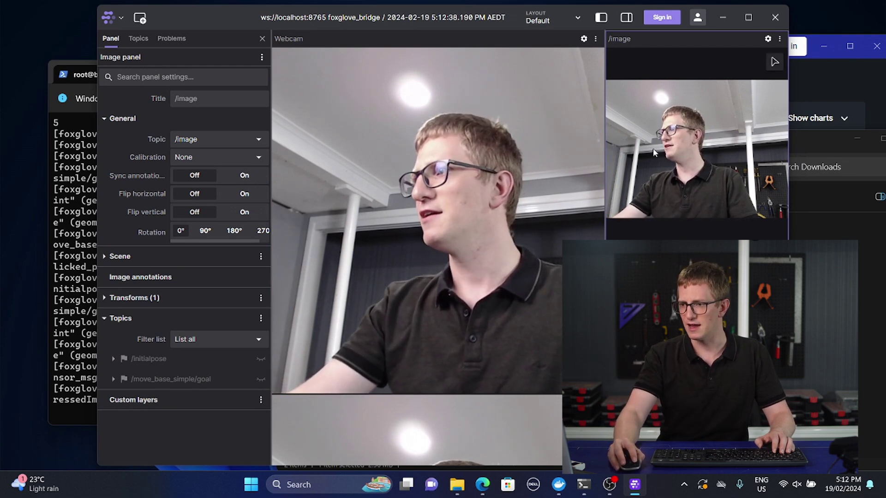
Resize the Webcam and /image panels by dragging the divider between them.
{"action": "left_click_drag", "start_coordinate": [603, 167], "coordinate": [257, 187]}
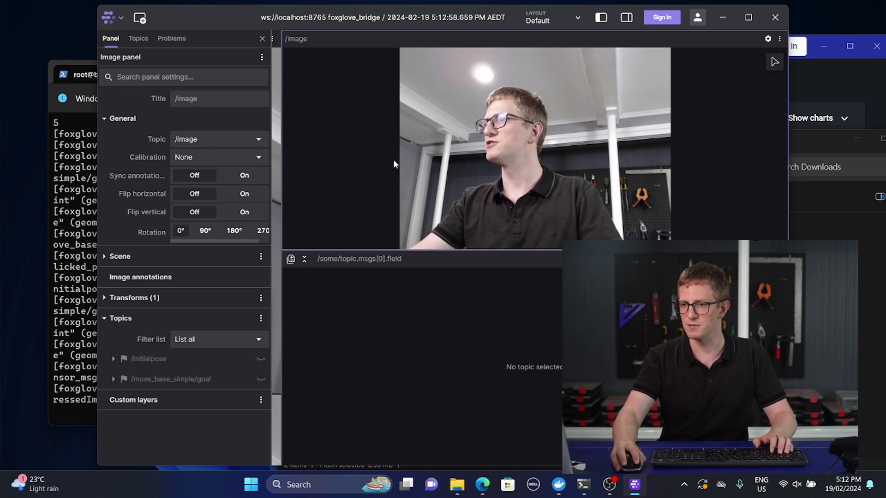
{"action": "left_click_drag", "start_coordinate": [282, 120], "coordinate": [544, 121]}
{"action": "left_click", "coordinate": [81, 198]}
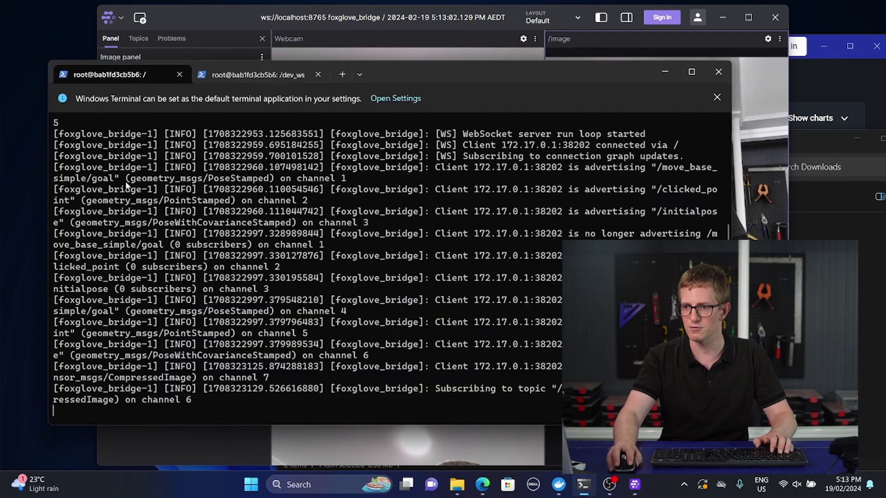
Run 'ros2 launch ball_tracker ball_tracker.launch.py' in the dev_ws terminal tab.
{"action": "left_click", "coordinate": [296, 77]}
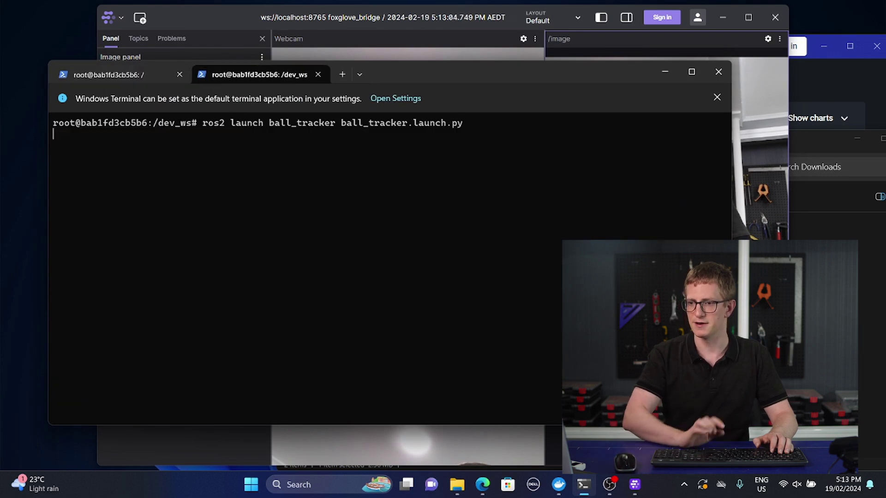
{"action": "key", "text": "Return"}
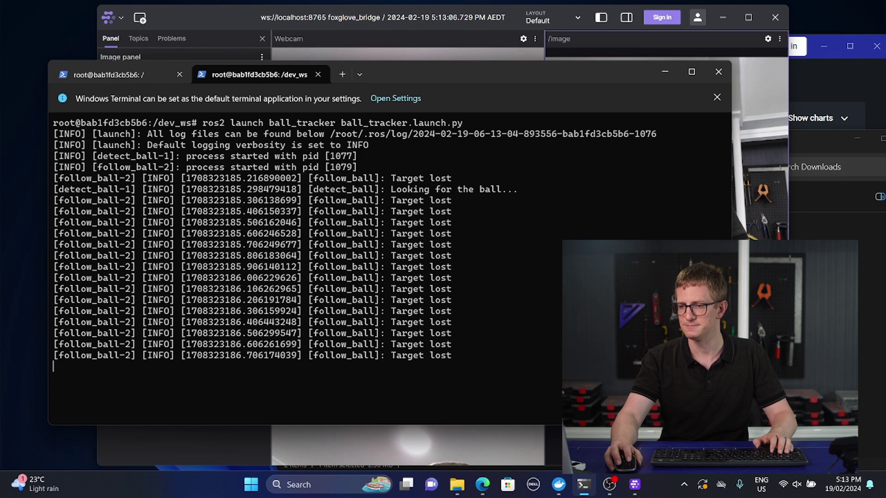
{"action": "key", "text": "alt+Tab"}
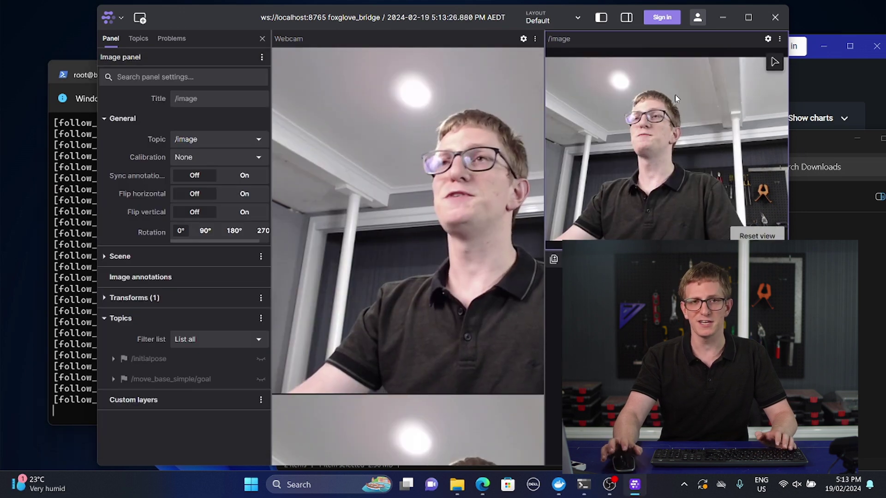
Set the Webcam panel's Pub Topic to /camera/image_raw with Publish Mode on.
{"action": "left_click", "coordinate": [472, 144]}
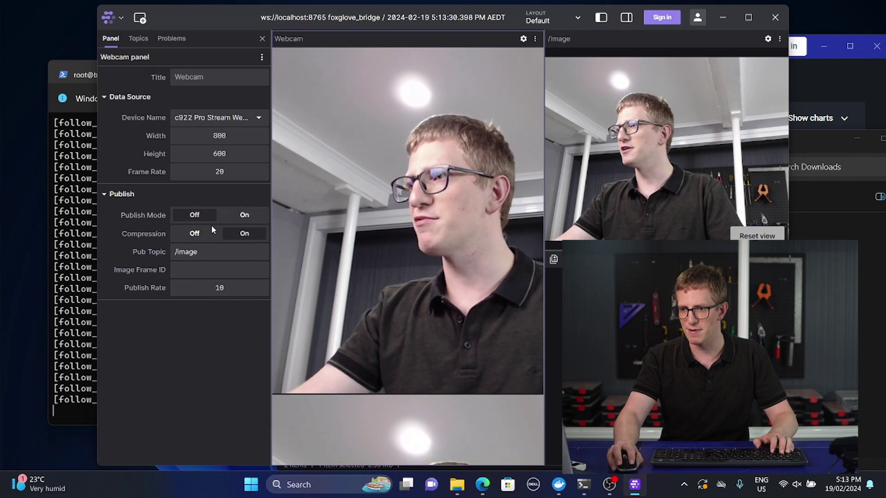
{"action": "triple_click", "coordinate": [204, 249]}
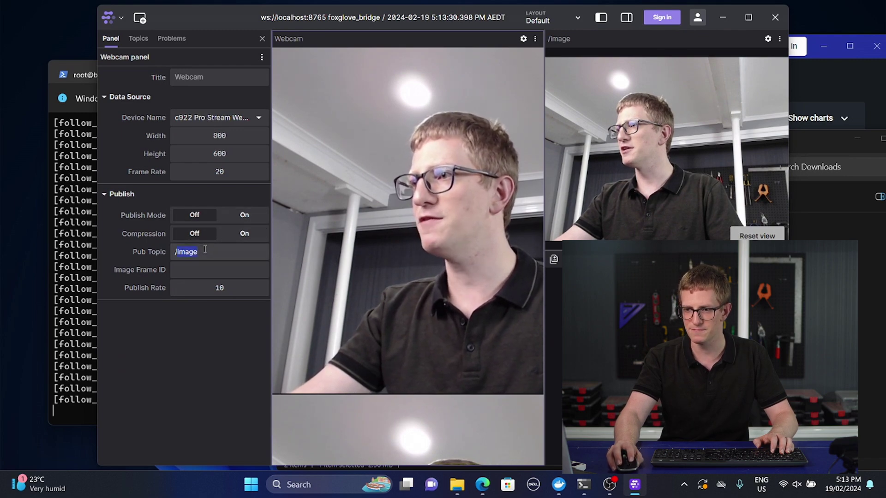
{"action": "type", "text": "/cam"}
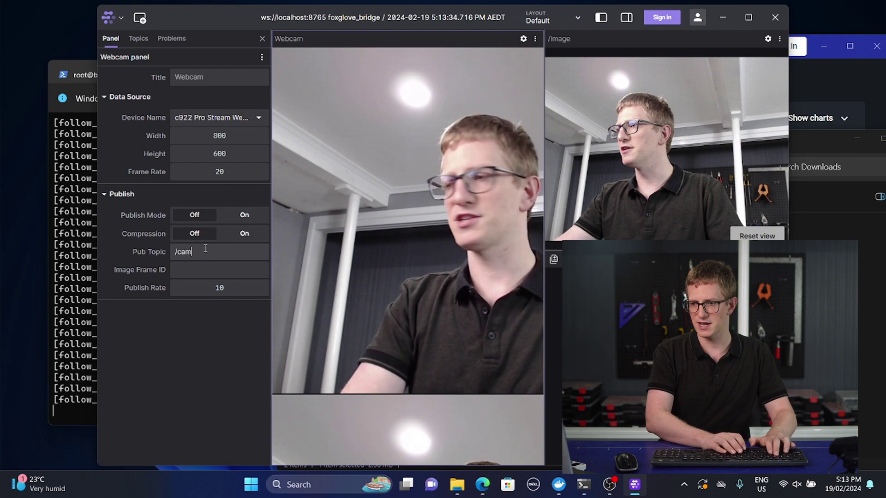
{"action": "type", "text": "era/image_raw"}
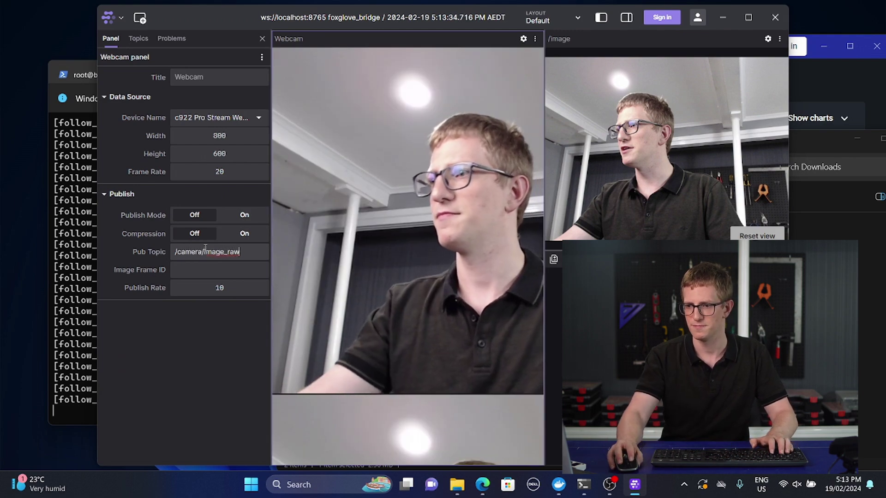
{"action": "left_click", "coordinate": [243, 218]}
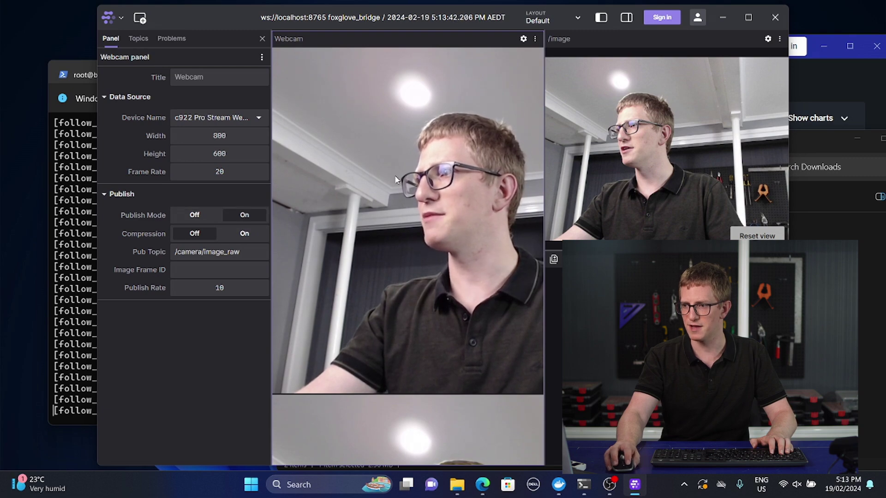
Set the image panel's topic to the tracker output /image_out.
{"action": "left_click", "coordinate": [602, 135]}
{"action": "left_click", "coordinate": [224, 138]}
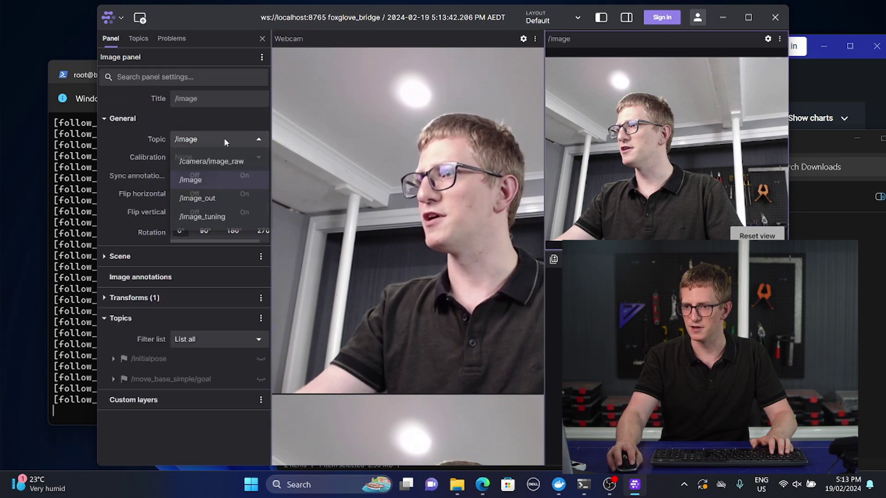
{"action": "left_click", "coordinate": [224, 162]}
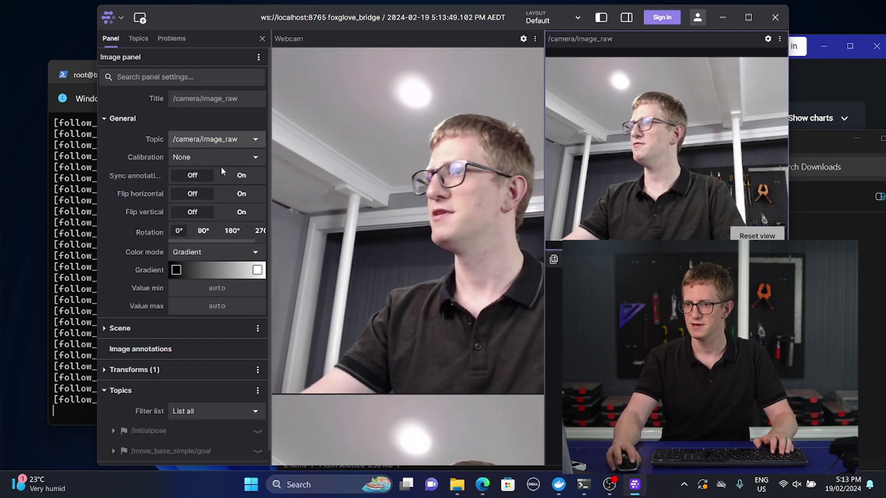
{"action": "left_click", "coordinate": [223, 139]}
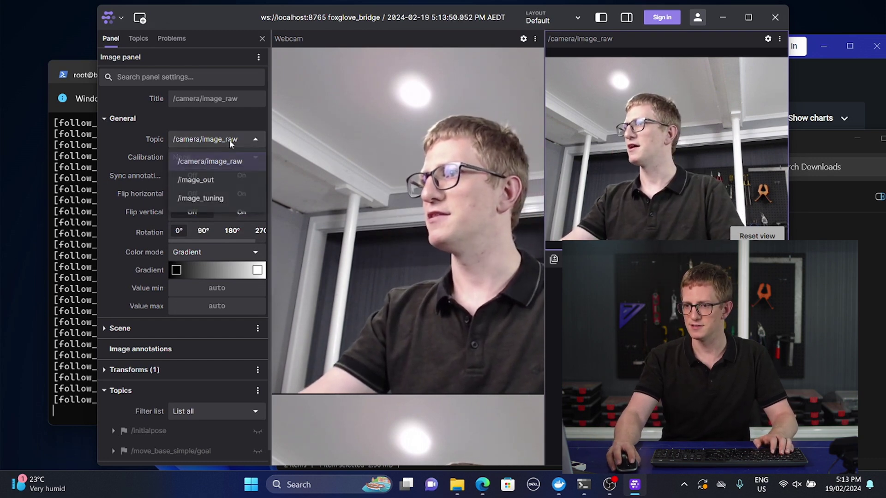
{"action": "left_click", "coordinate": [224, 180]}
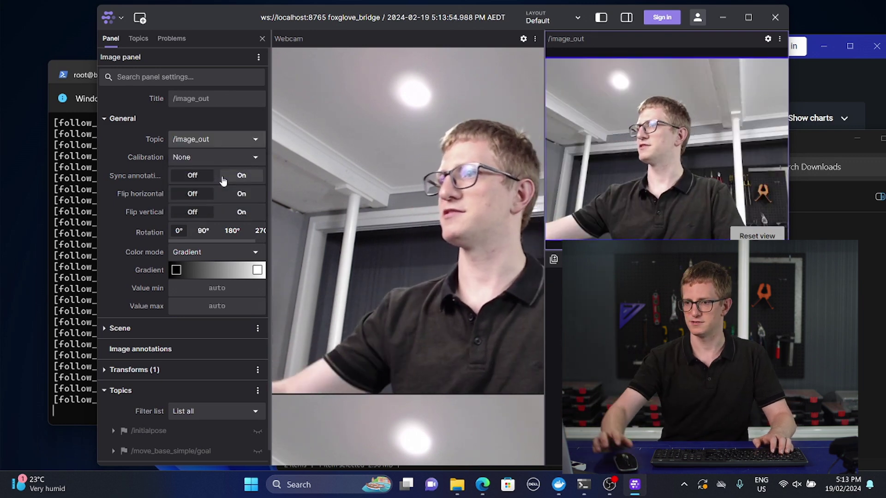
{"action": "left_click", "coordinate": [457, 126]}
Switch the Webcam device to Integrated Webcam and widen /image_out to fill most of the layout.
{"action": "left_click", "coordinate": [206, 118]}
{"action": "left_click", "coordinate": [226, 153]}
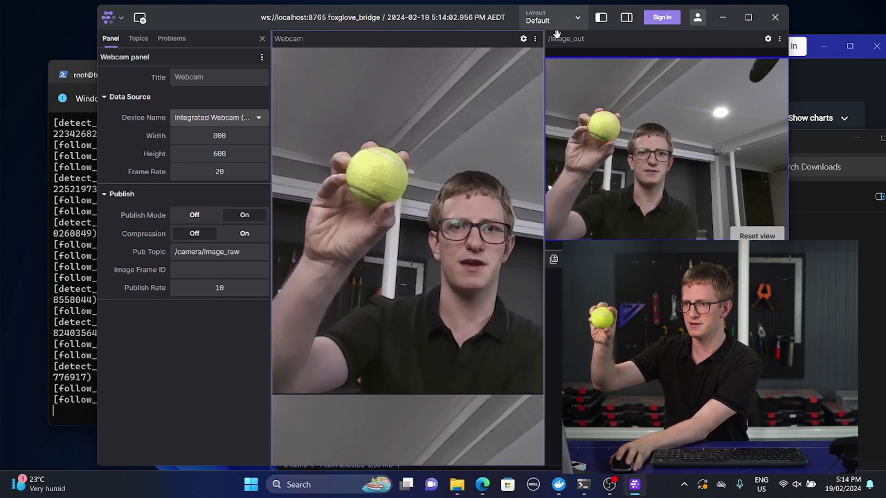
{"action": "left_click_drag", "start_coordinate": [544, 110], "coordinate": [369, 237]}
{"action": "left_click", "coordinate": [368, 236]}
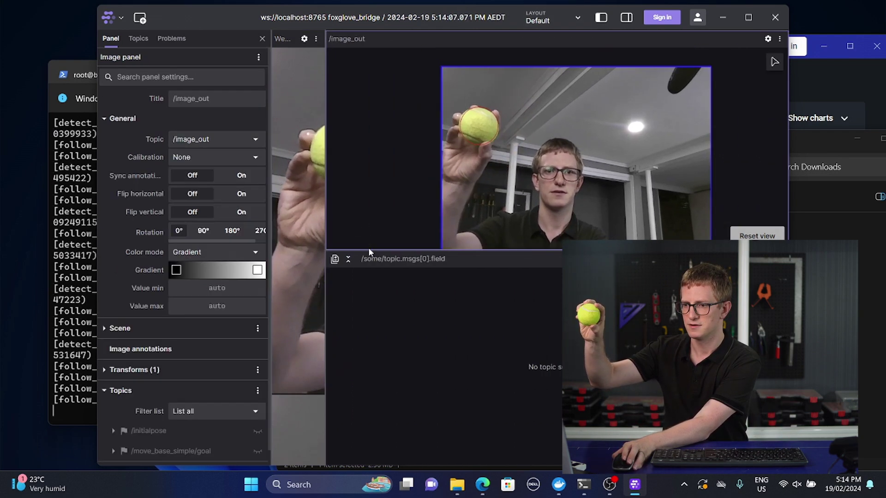